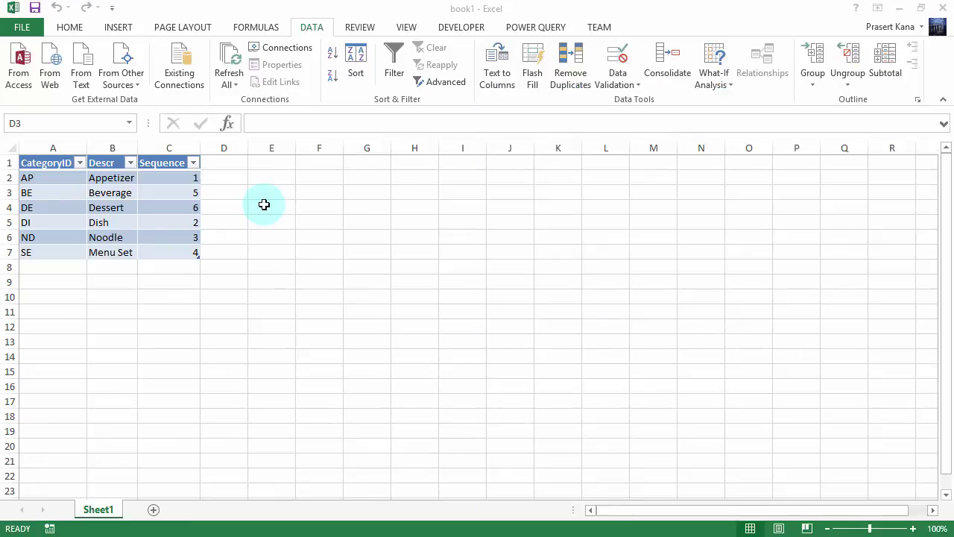
Select cell E4 and list the workbook's existing connections, including edison_sqlexpress Yummi2014 Category.
{"action": "left_click", "coordinate": [270, 205]}
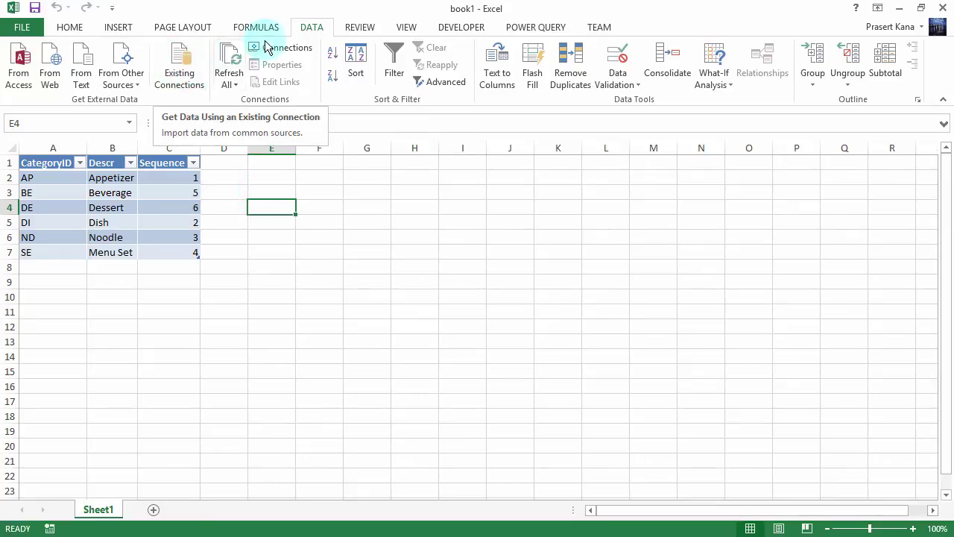
{"action": "left_click", "coordinate": [309, 28]}
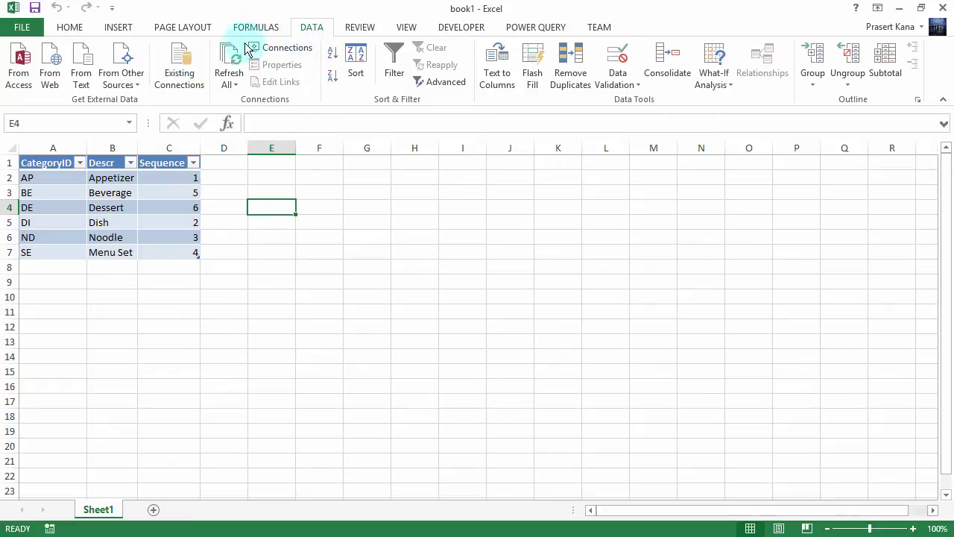
{"action": "left_click", "coordinate": [180, 75]}
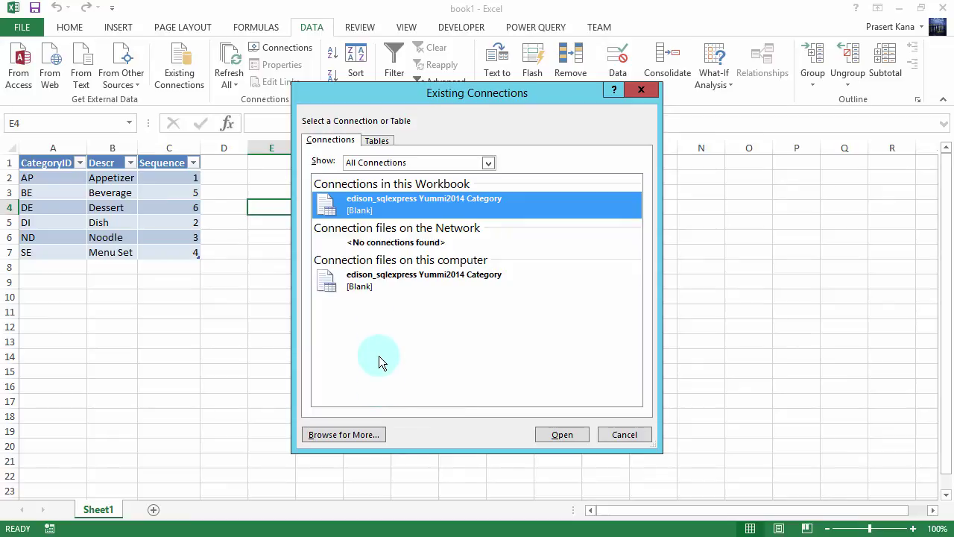
Browse to the My Data Sources folder, copy its path, and open a File Explorer window.
{"action": "left_click", "coordinate": [359, 435]}
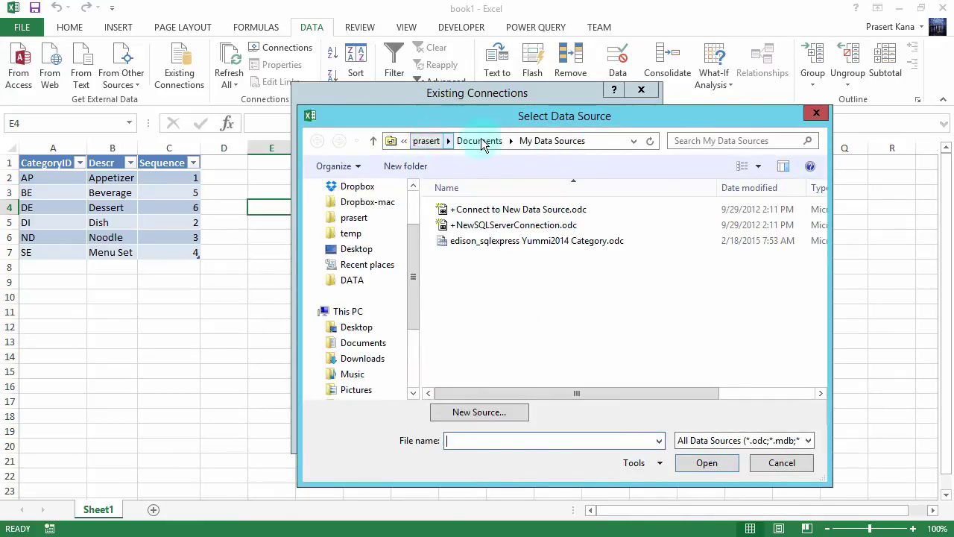
{"action": "left_click", "coordinate": [601, 142]}
{"action": "key", "text": "ctrl+c"}
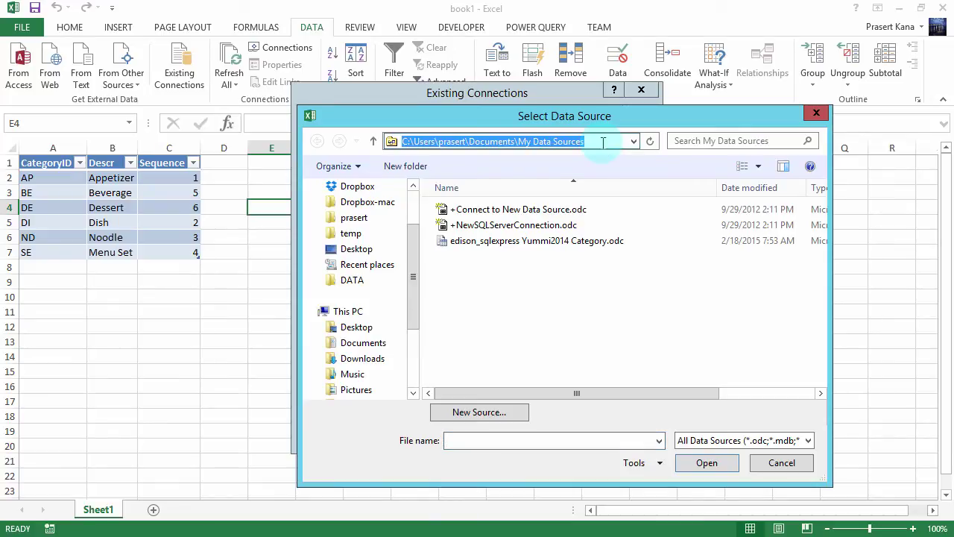
{"action": "left_click", "coordinate": [486, 341]}
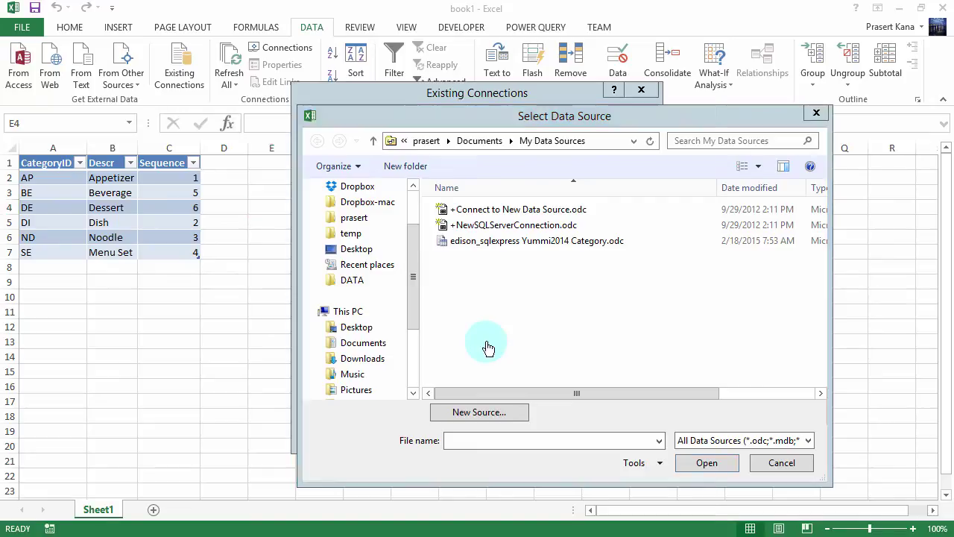
{"action": "key", "text": "super+e"}
Navigate File Explorer to the copied My Data Sources folder path.
{"action": "left_click", "coordinate": [251, 122]}
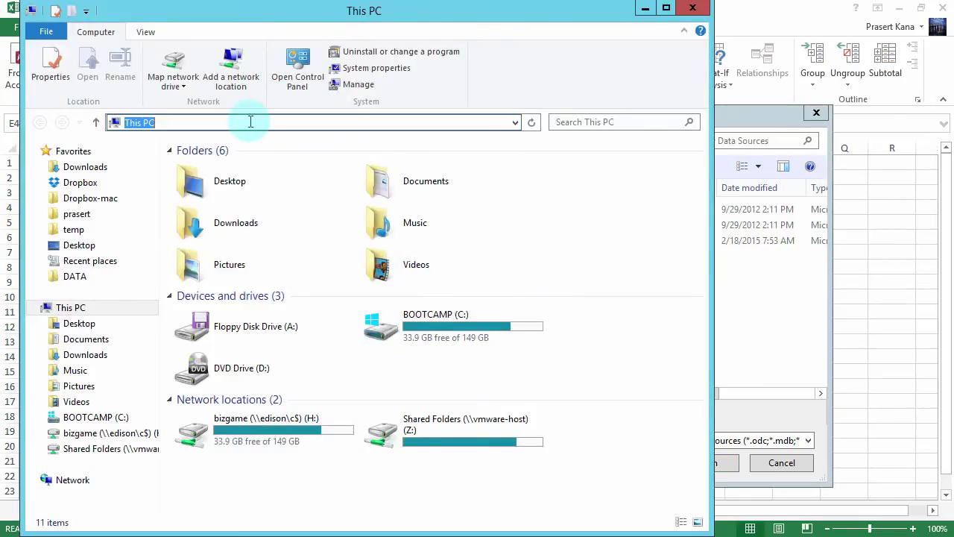
{"action": "key", "text": "ctrl+v"}
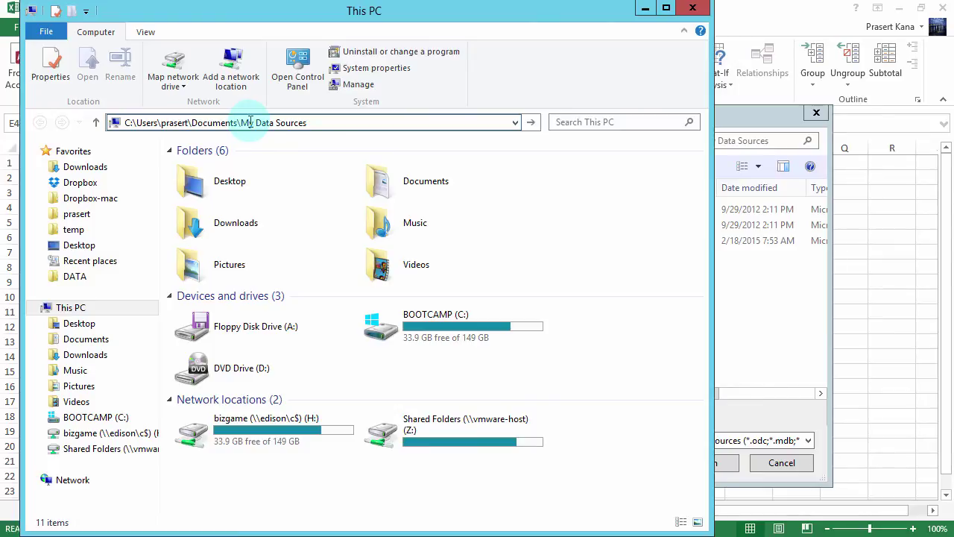
{"action": "key", "text": "Return"}
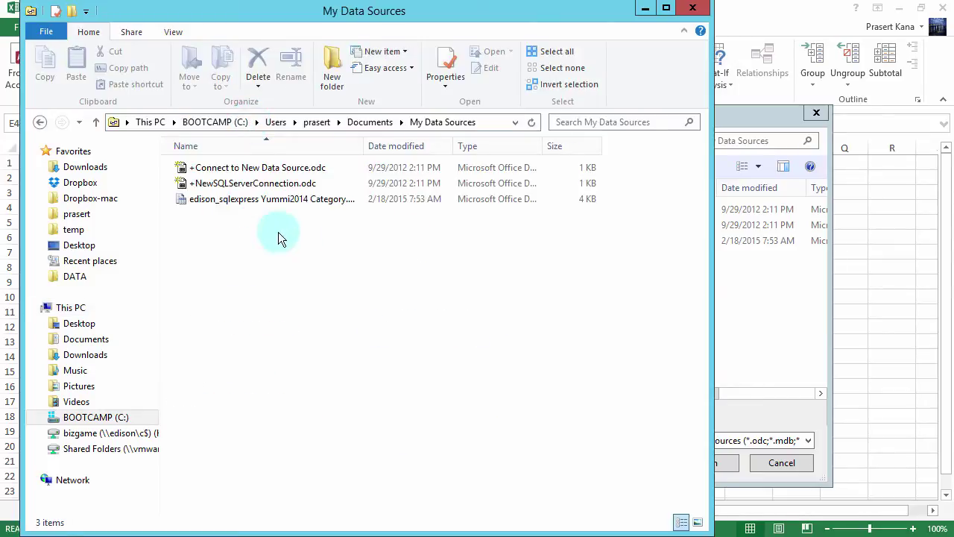
Send edison_sqlexpress Yummi2014 Category.odc to Notepad++.
{"action": "left_click", "coordinate": [219, 203]}
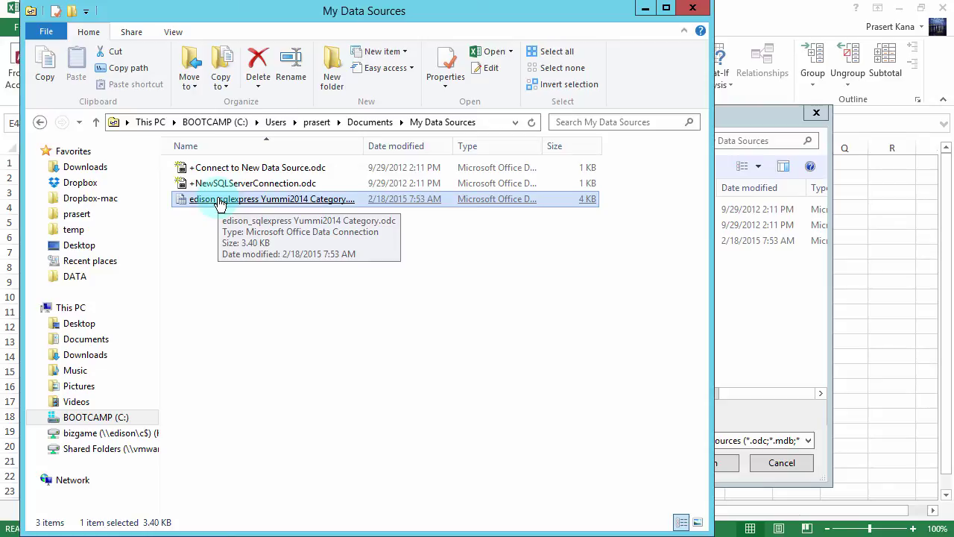
{"action": "right_click", "coordinate": [219, 202]}
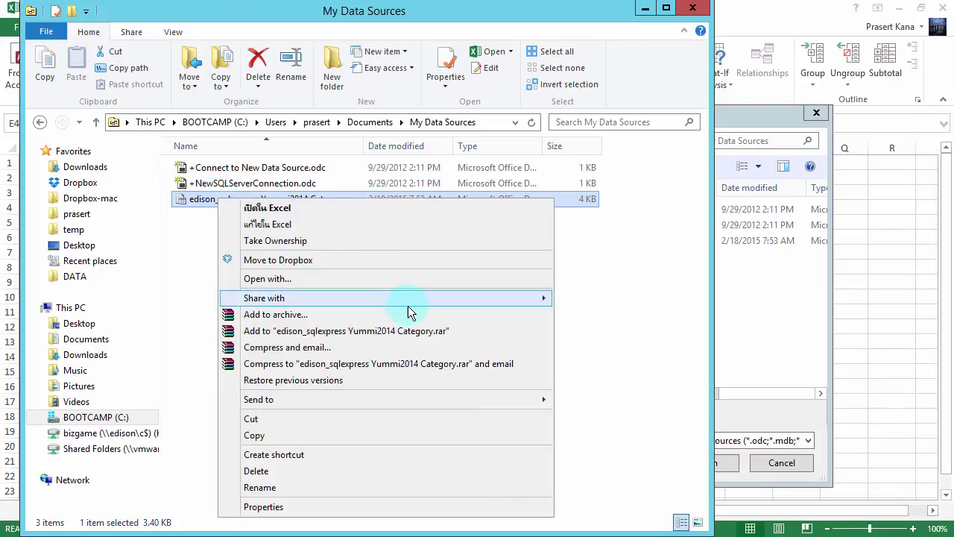
{"action": "mouse_move", "coordinate": [527, 402]}
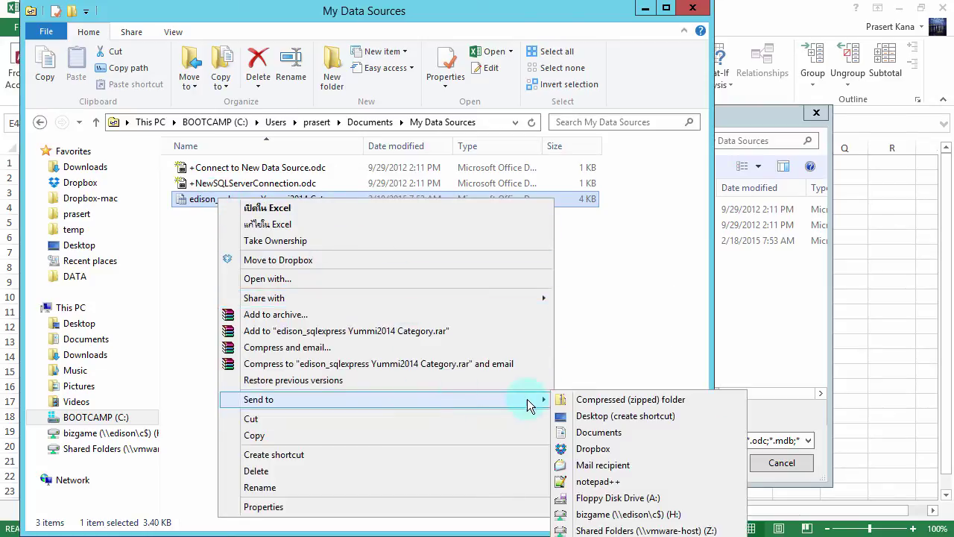
{"action": "left_click", "coordinate": [604, 481]}
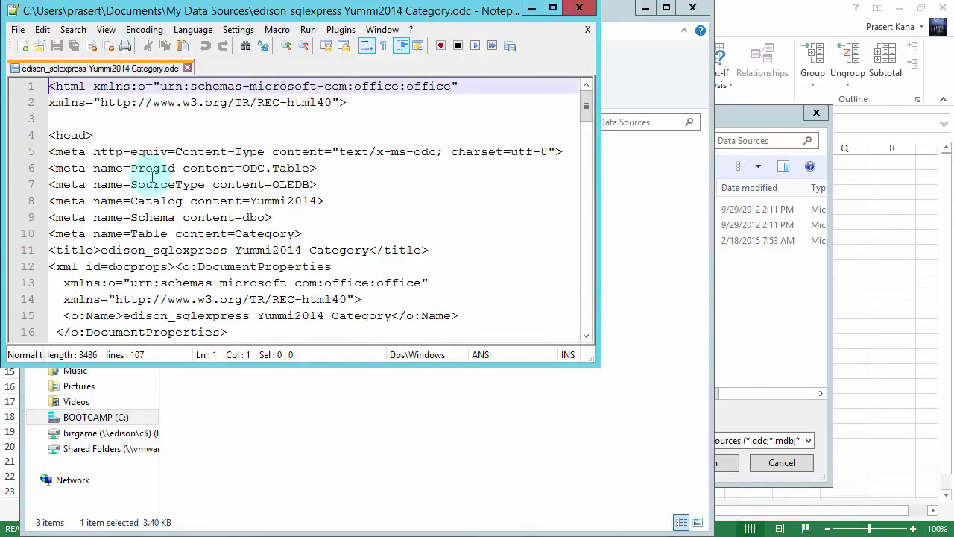
Scroll the Category .odc file to its server and Yummi2014 catalog settings, then close Notepad++.
{"action": "scroll", "coordinate": [153, 175], "scroll_direction": "down", "scroll_amount": 1}
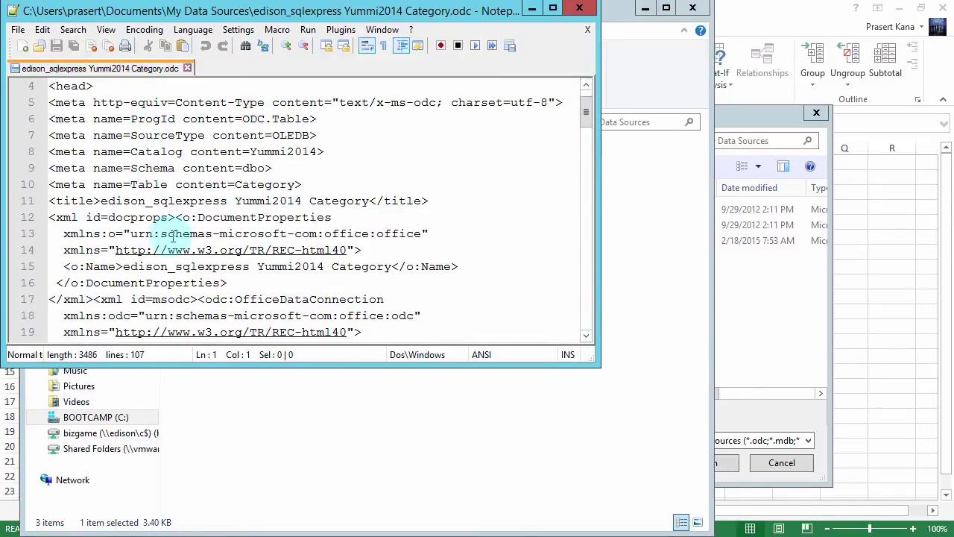
{"action": "scroll", "coordinate": [192, 219], "scroll_direction": "down", "scroll_amount": 2}
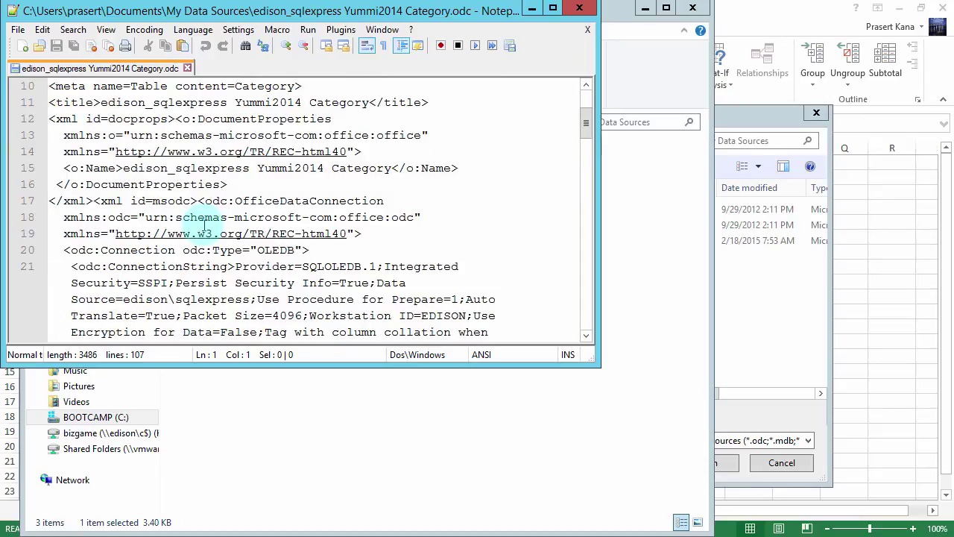
{"action": "scroll", "coordinate": [196, 224], "scroll_direction": "down", "scroll_amount": 1}
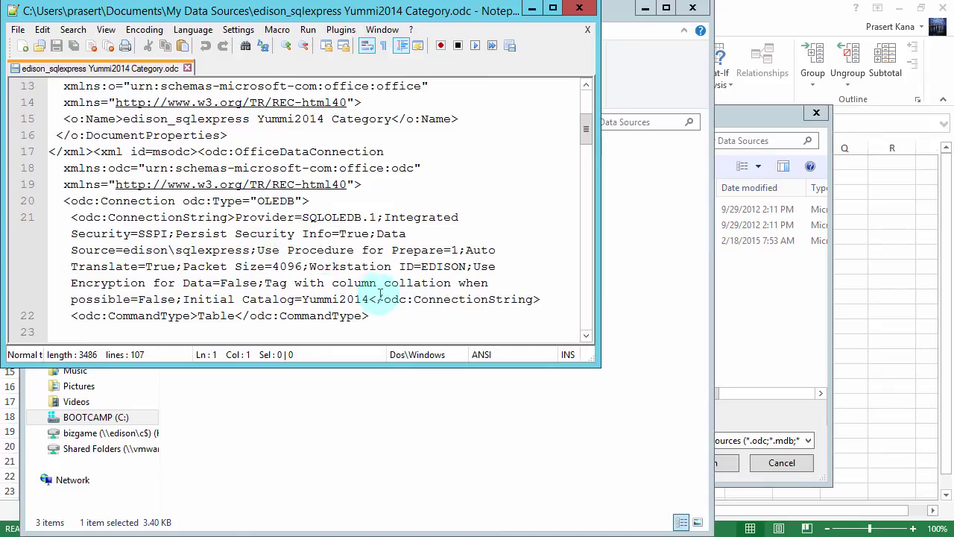
{"action": "left_click", "coordinate": [581, 9]}
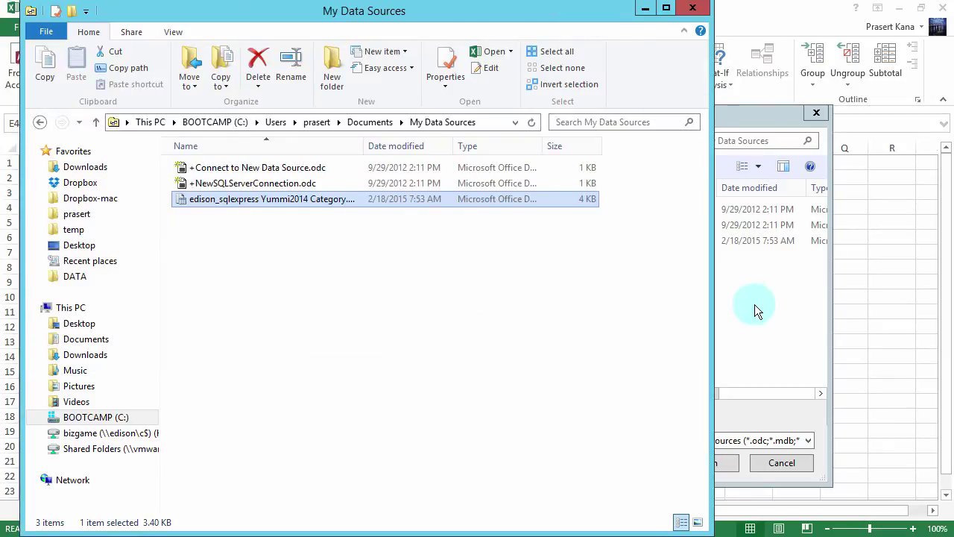
Cancel the Select Data Source and Existing Connections dialogs and add a new Sheet2.
{"action": "left_click", "coordinate": [754, 305]}
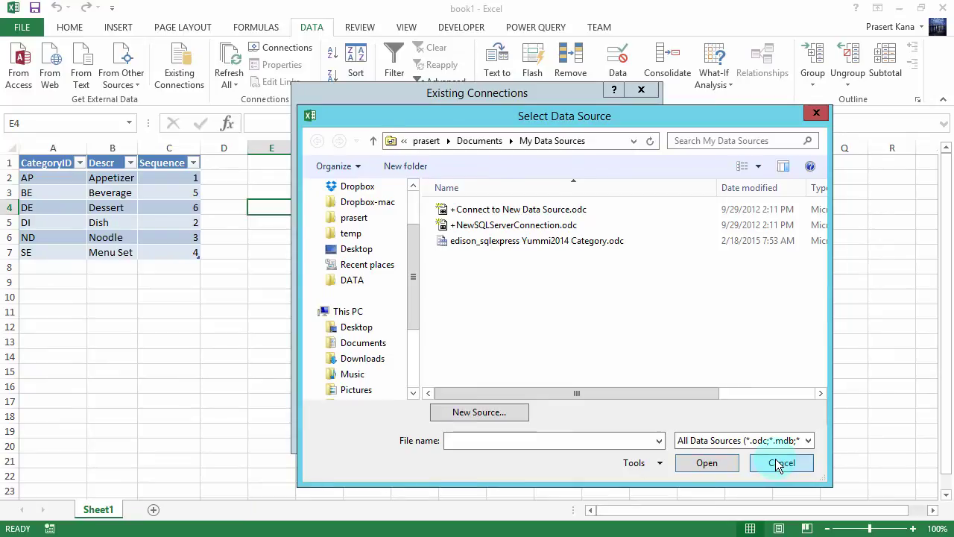
{"action": "left_click", "coordinate": [781, 463]}
{"action": "left_click", "coordinate": [632, 437]}
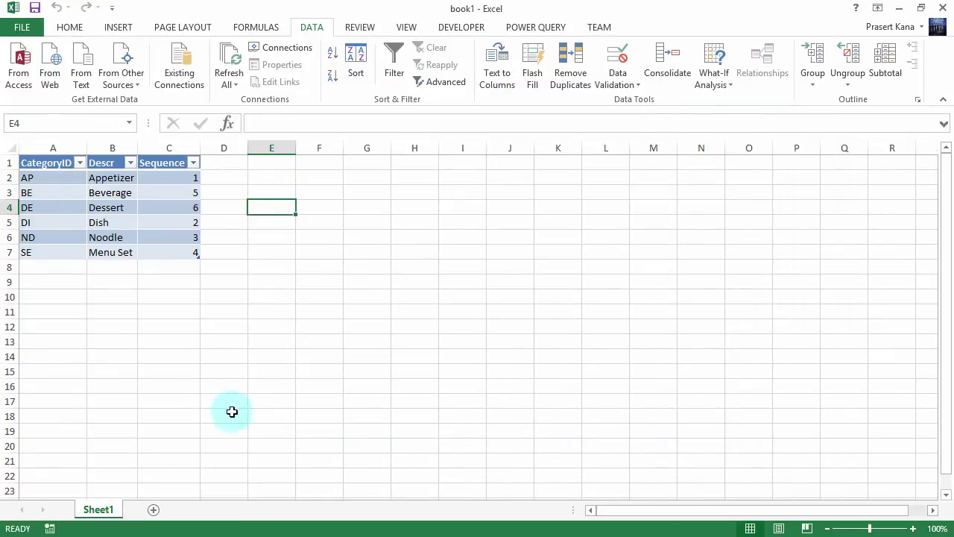
{"action": "left_click", "coordinate": [154, 511]}
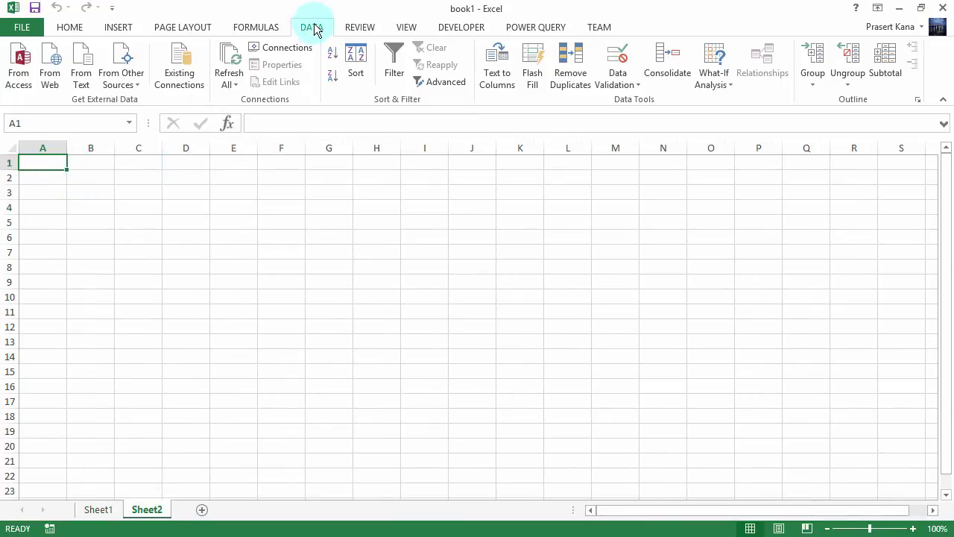
Start a From SQL Server connection to edison\sqlexpress using Windows Authentication.
{"action": "left_click", "coordinate": [121, 79]}
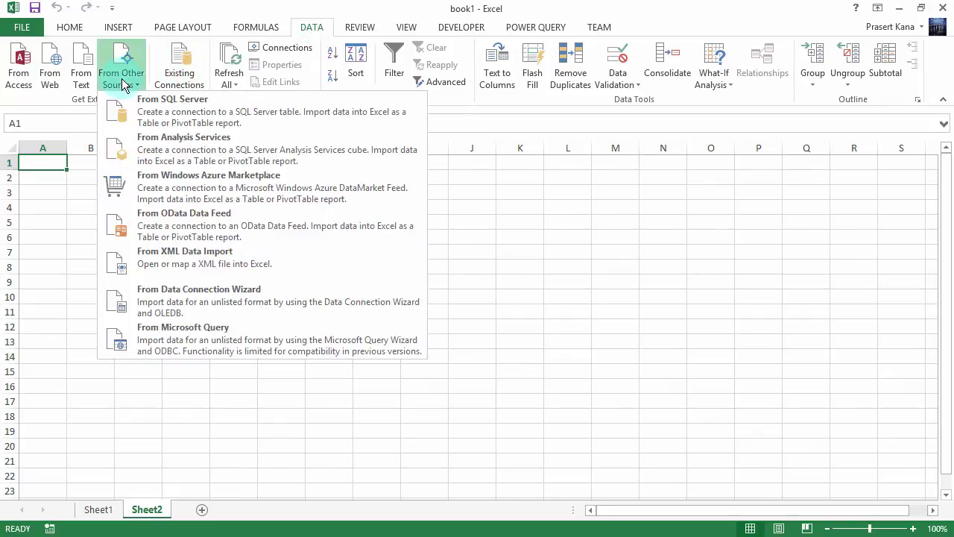
{"action": "left_click", "coordinate": [142, 112]}
{"action": "type", "text": "e"}
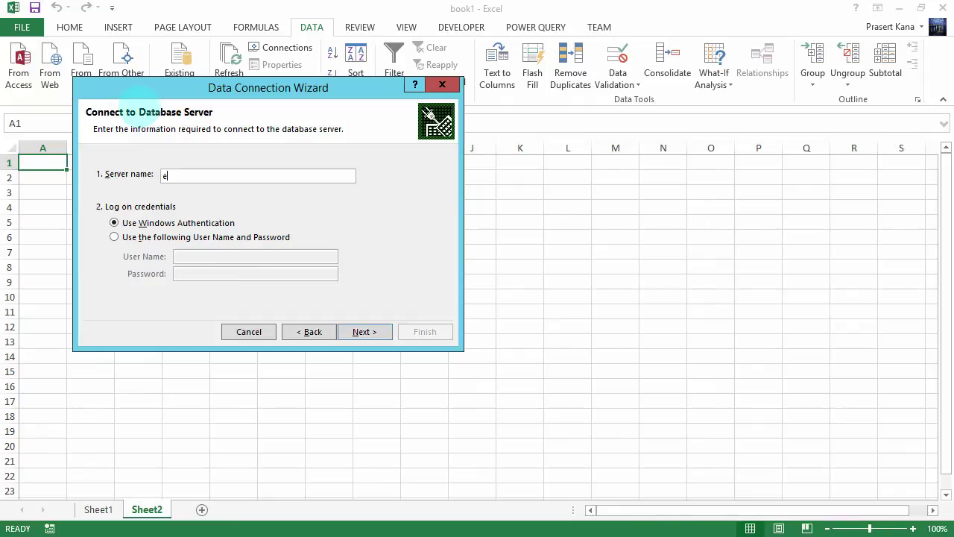
{"action": "type", "text": "dison\\sqlexpress"}
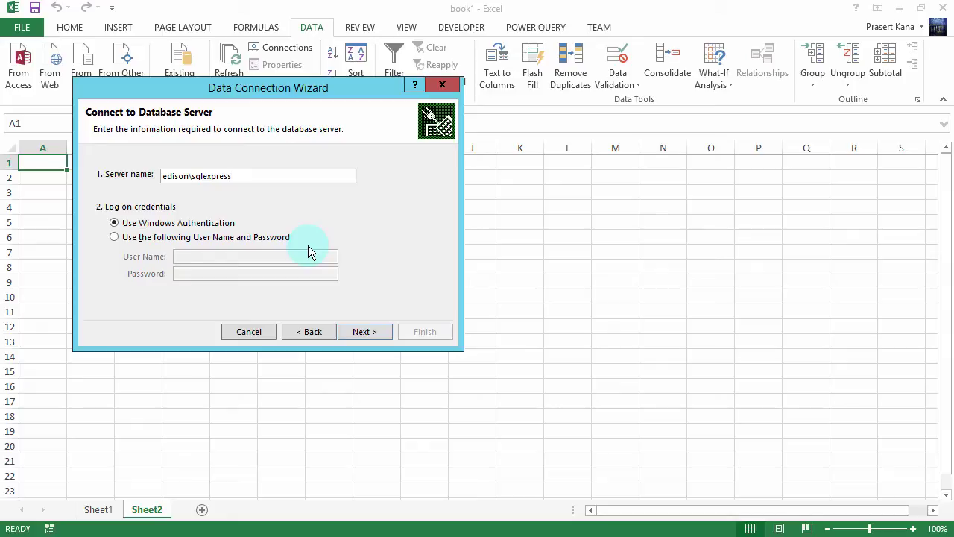
{"action": "left_click", "coordinate": [379, 331]}
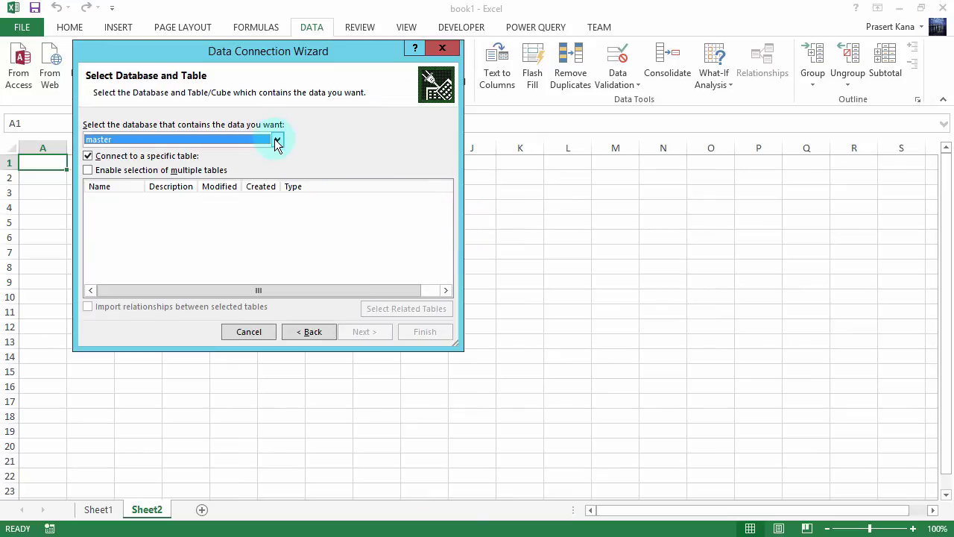
Choose the Yummi2014 database's Menu table and save the connection as edison_sqlexpress Yummi2014 Menu.
{"action": "left_click", "coordinate": [276, 141]}
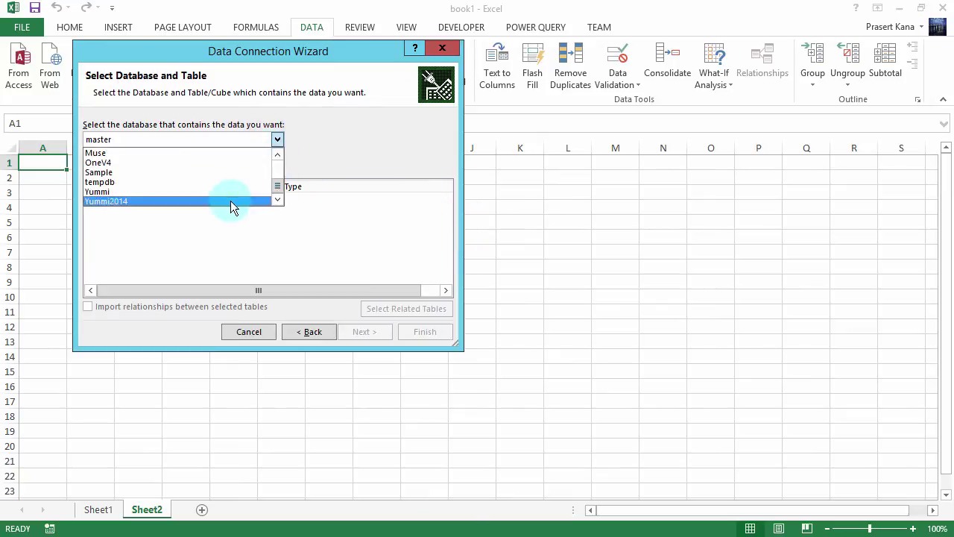
{"action": "left_click", "coordinate": [227, 201]}
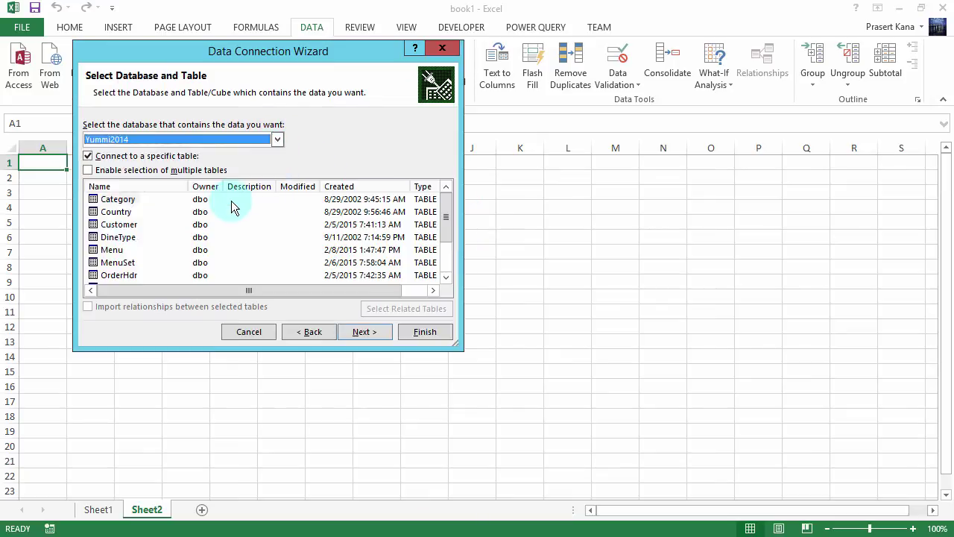
{"action": "left_click", "coordinate": [112, 250]}
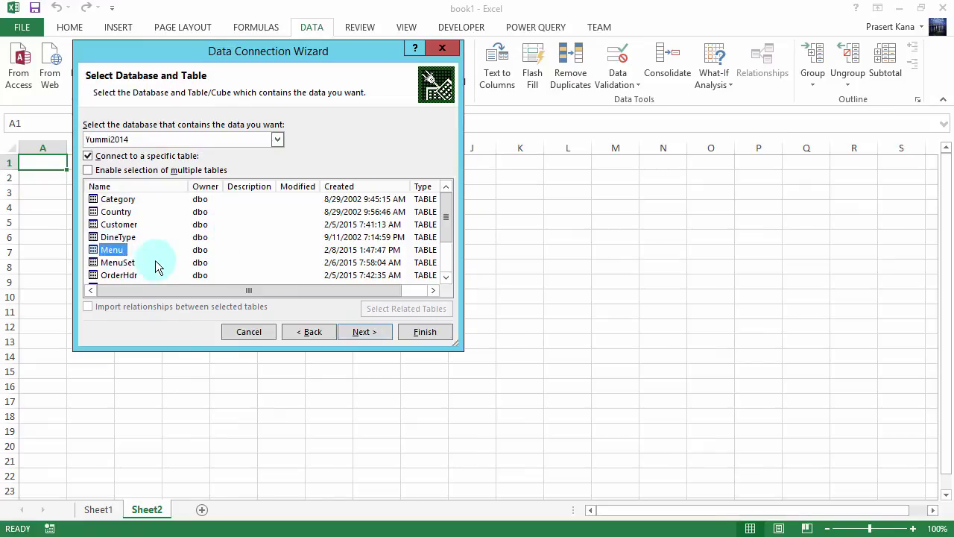
{"action": "left_click", "coordinate": [363, 332]}
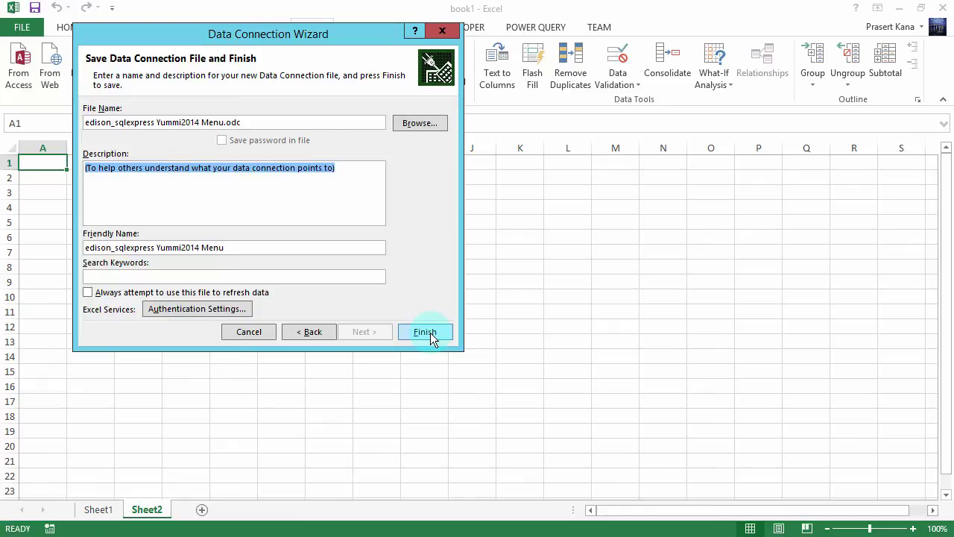
{"action": "left_click", "coordinate": [430, 332]}
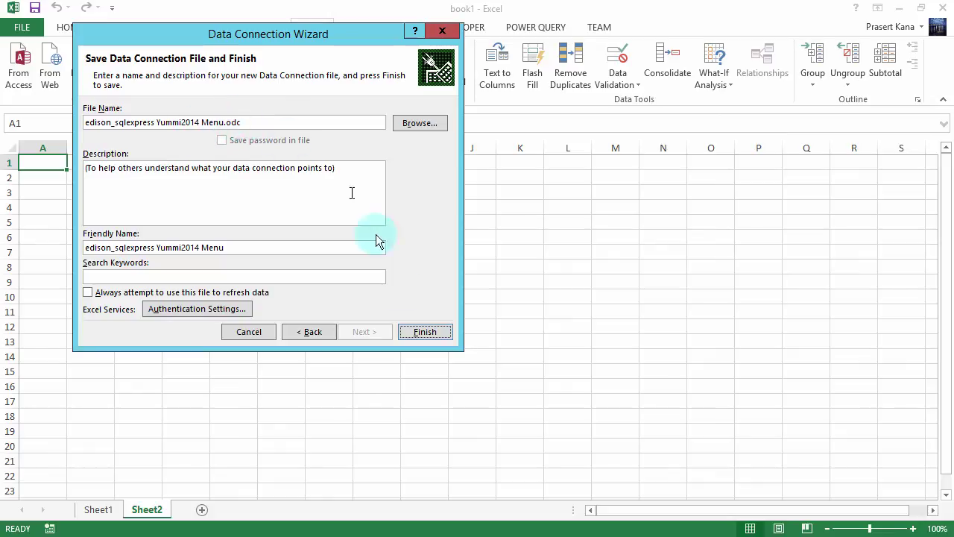
{"action": "left_click", "coordinate": [424, 331]}
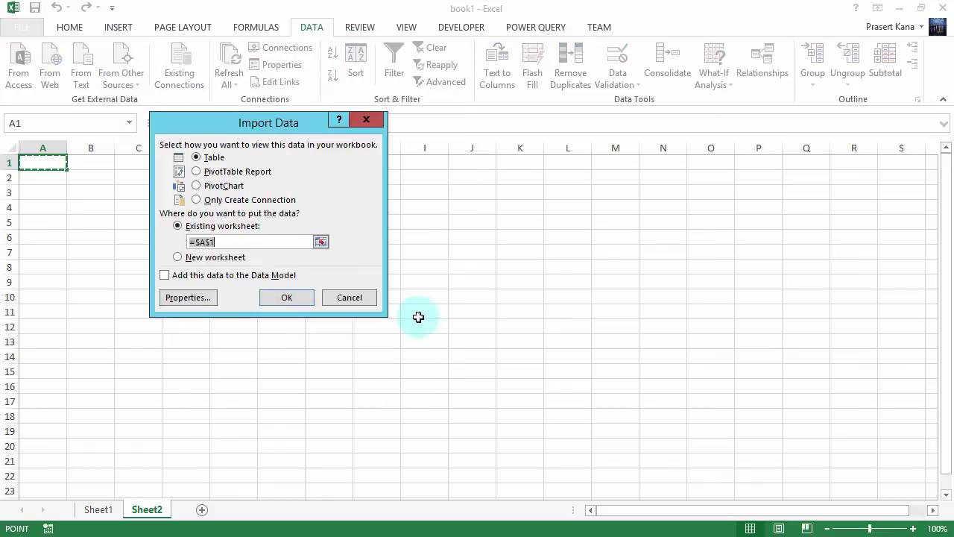
Import the Menu records as a table at $A$1 on Sheet2, then select cell E21.
{"action": "left_click", "coordinate": [288, 298]}
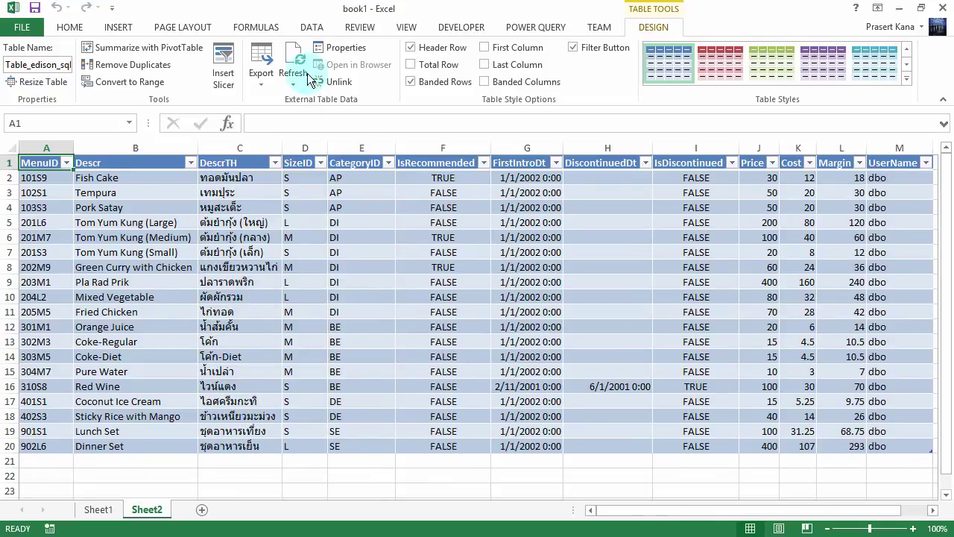
{"action": "left_click", "coordinate": [312, 30]}
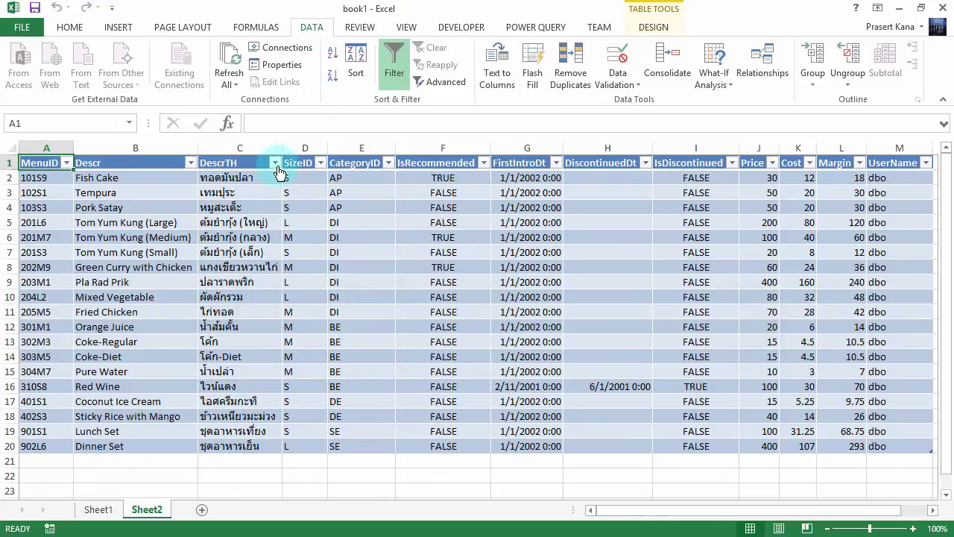
{"action": "left_click", "coordinate": [343, 462]}
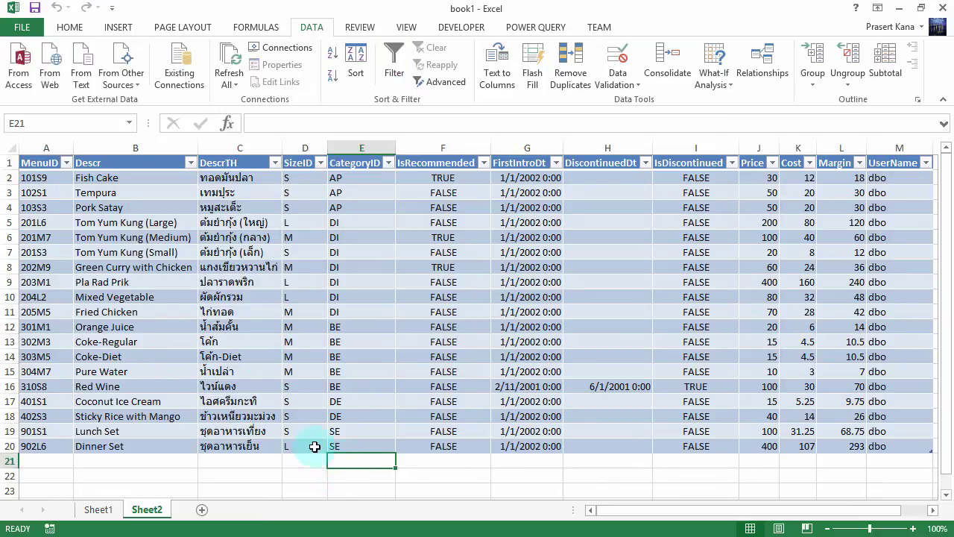
{"action": "left_click", "coordinate": [179, 73]}
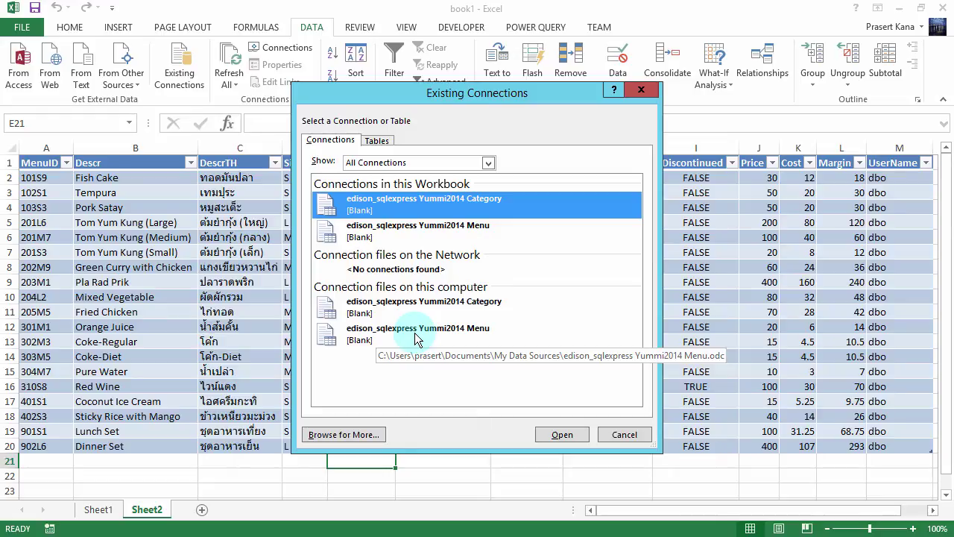
{"action": "left_click", "coordinate": [625, 435]}
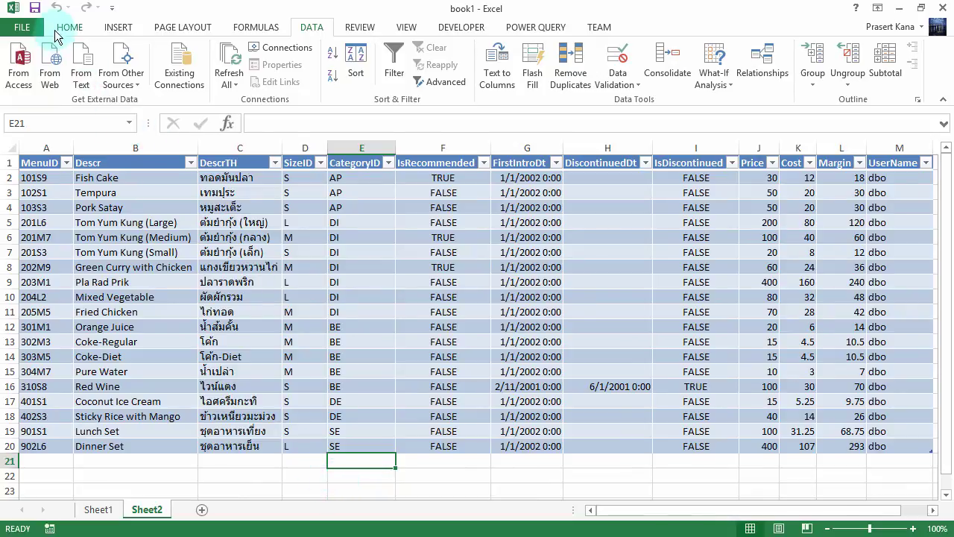
Save the workbook to the temp folder on this computer, replacing the name book1 with test1.
{"action": "left_click", "coordinate": [35, 8]}
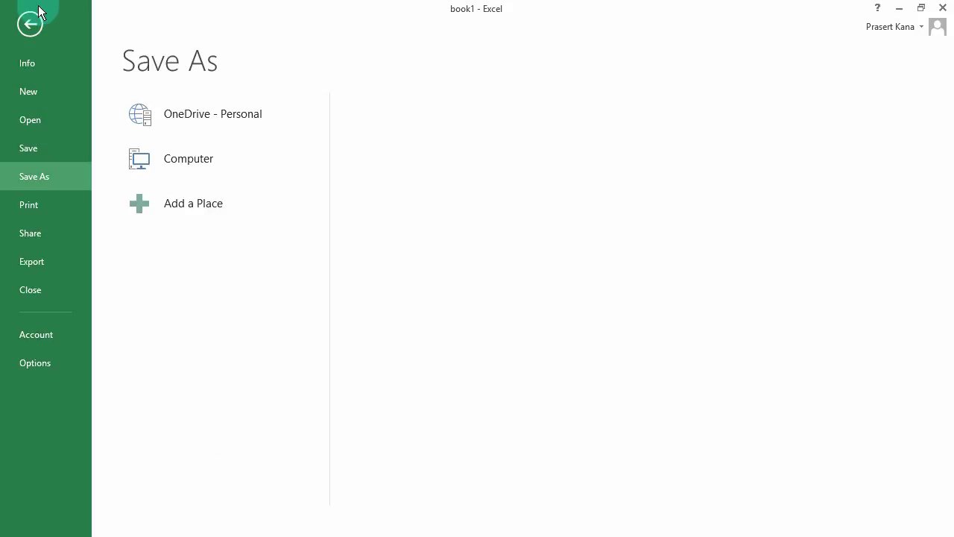
{"action": "left_click", "coordinate": [185, 213]}
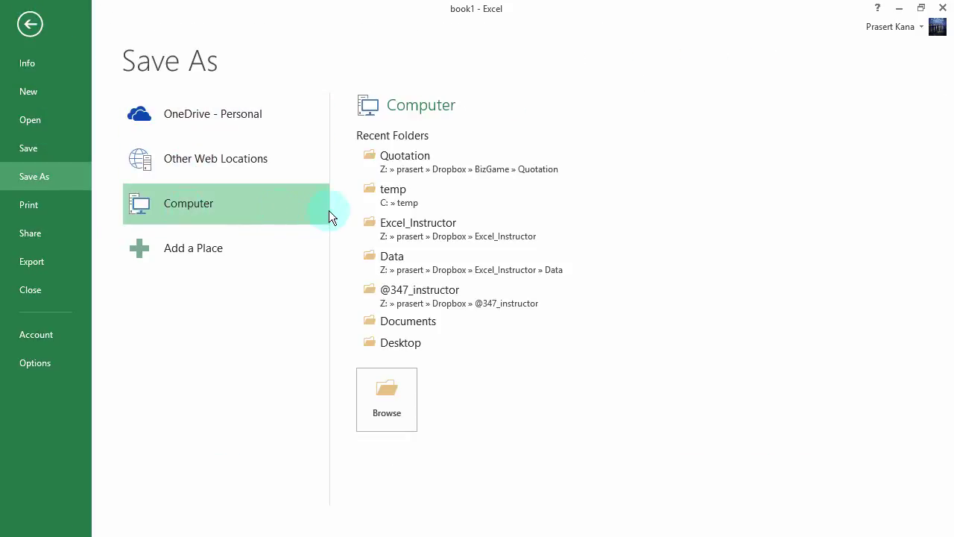
{"action": "left_click", "coordinate": [425, 197]}
{"action": "left_click", "coordinate": [266, 250]}
{"action": "key", "text": "Left"}
{"action": "key", "text": "Left"}
{"action": "key", "text": "Left"}
{"action": "key", "text": "Left"}
{"action": "key", "text": "Left"}
{"action": "key", "text": "BackSpace"}
{"action": "key", "text": "BackSpace"}
{"action": "key", "text": "BackSpace"}
{"action": "key", "text": "BackSpace"}
{"action": "key", "text": "BackSpace"}
{"action": "type", "text": "test1"}
{"action": "key", "text": "Return"}
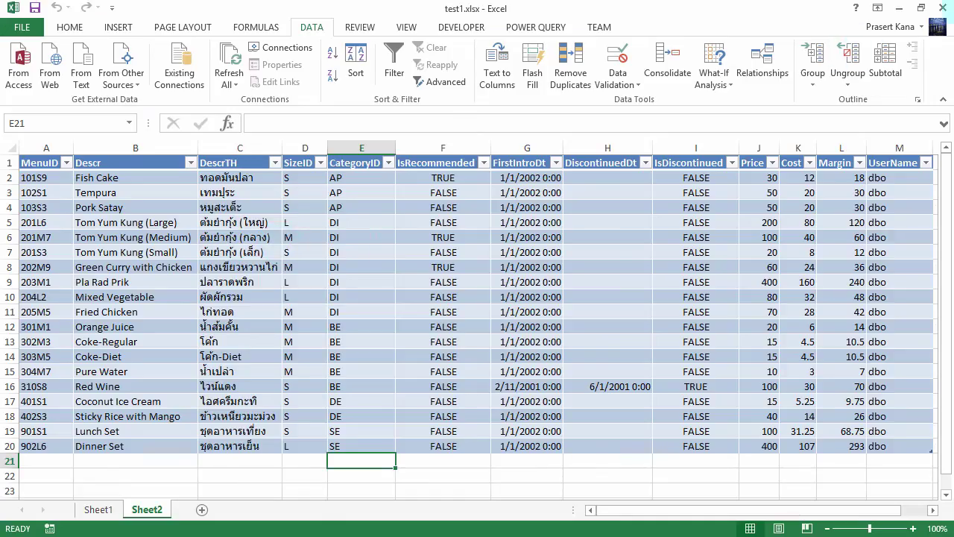
Close Excel, then in File Explorer go to BOOTCAMP (C:) and open the temp folder.
{"action": "left_click", "coordinate": [943, 7]}
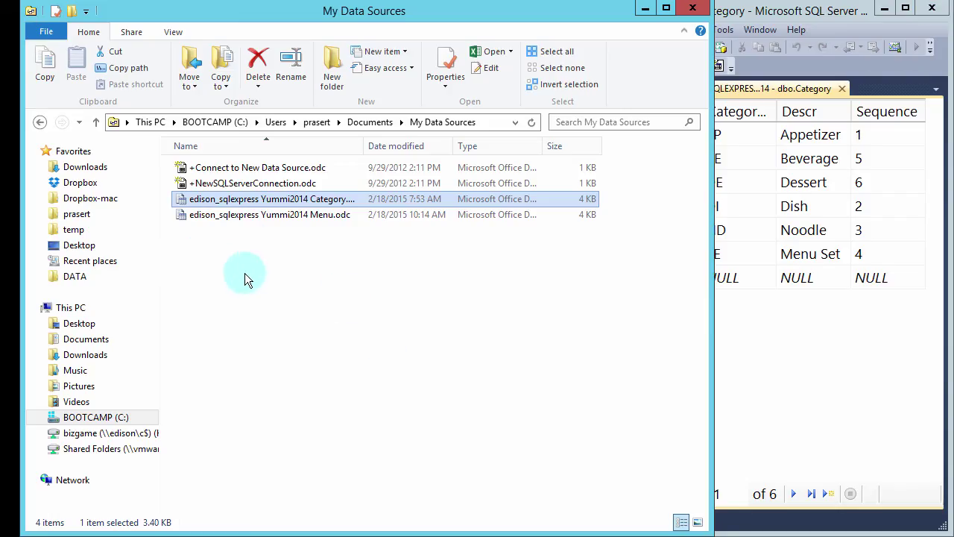
{"action": "left_click", "coordinate": [208, 122]}
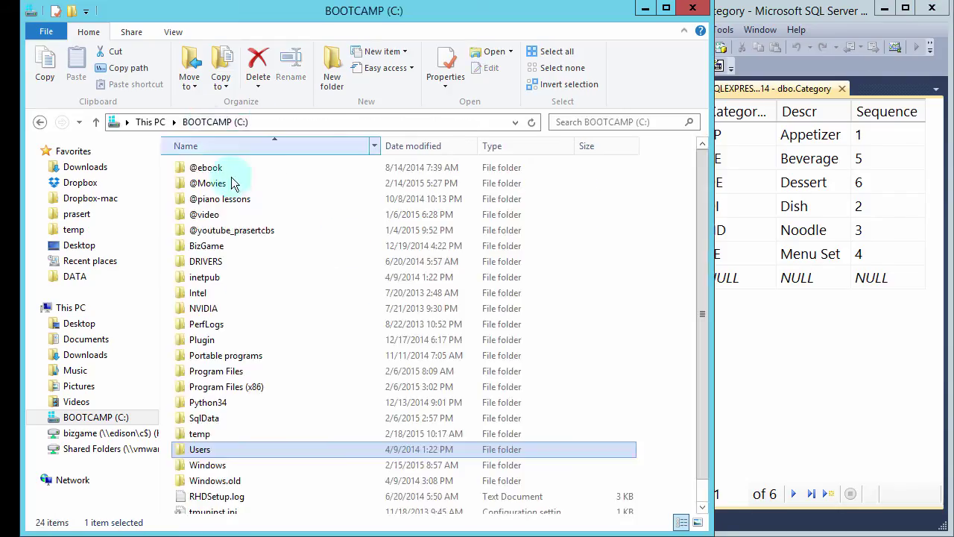
{"action": "double_click", "coordinate": [219, 433]}
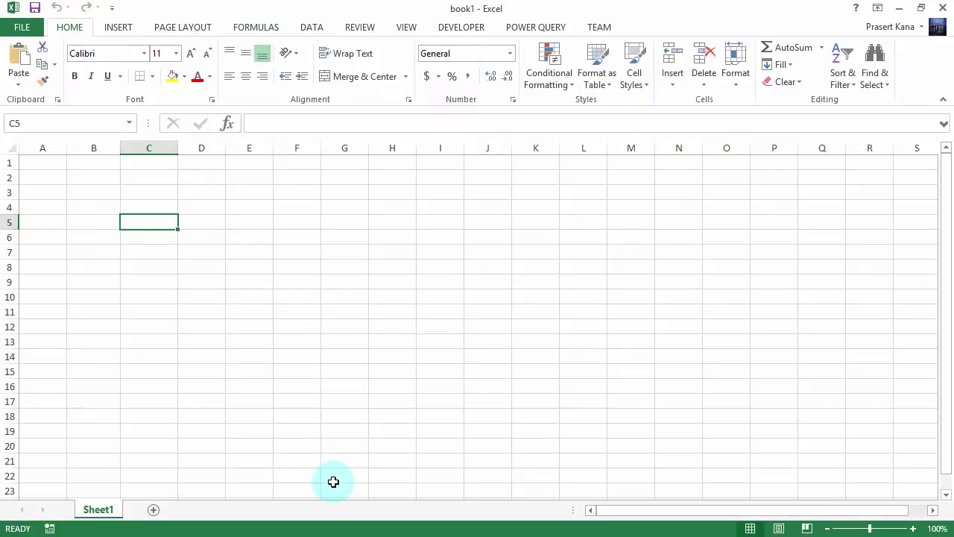
In a blank workbook, open the edison_sqlexpress Yummi2014 Menu connection from Existing Connections.
{"action": "left_click", "coordinate": [310, 28]}
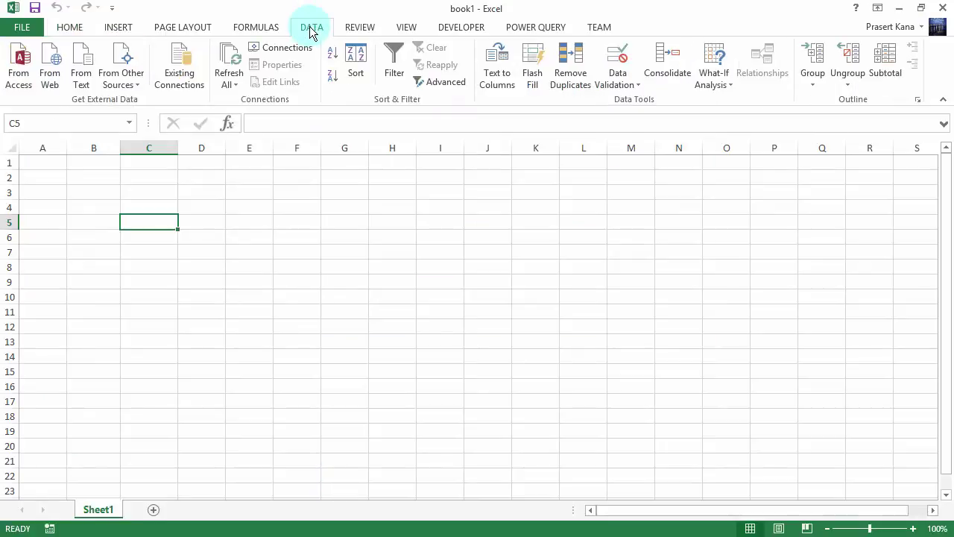
{"action": "left_click", "coordinate": [176, 74]}
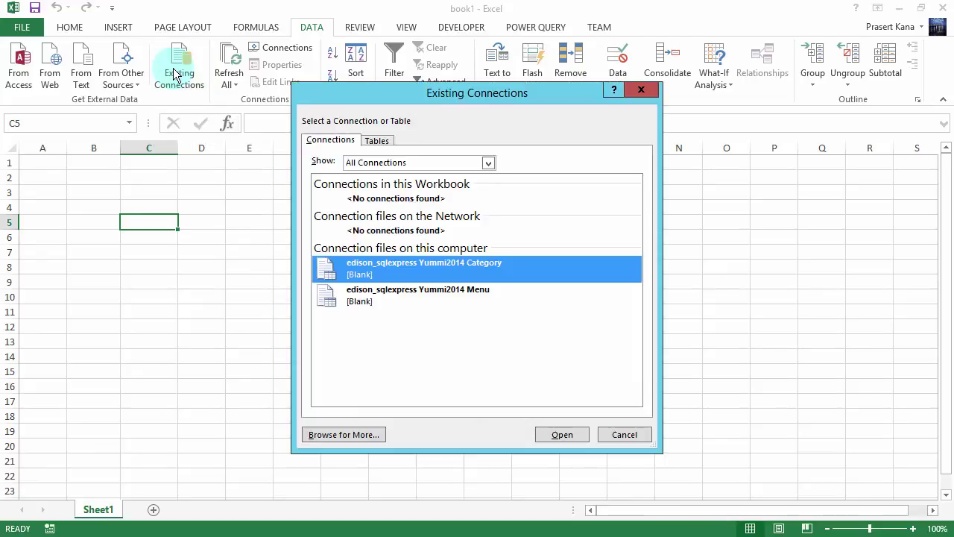
{"action": "left_click", "coordinate": [352, 295]}
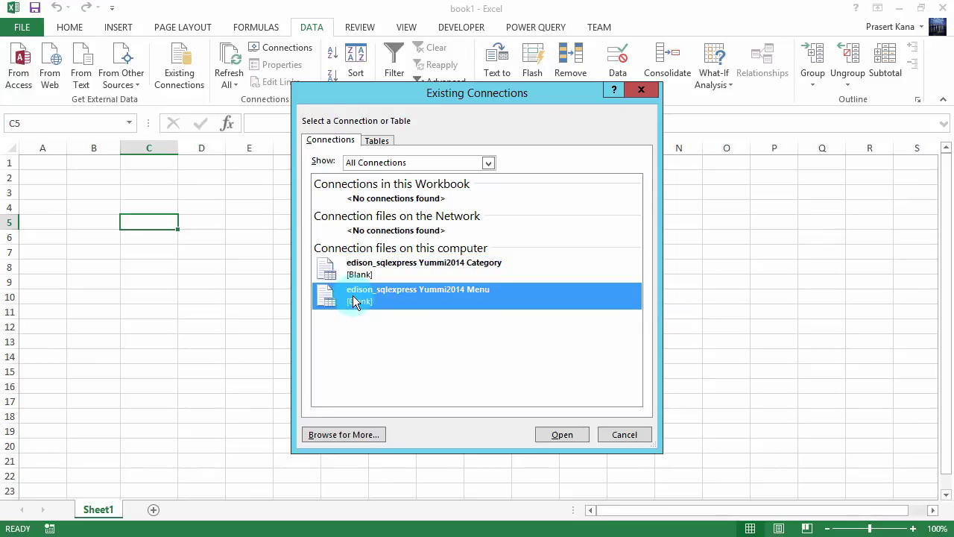
{"action": "left_click", "coordinate": [564, 437]}
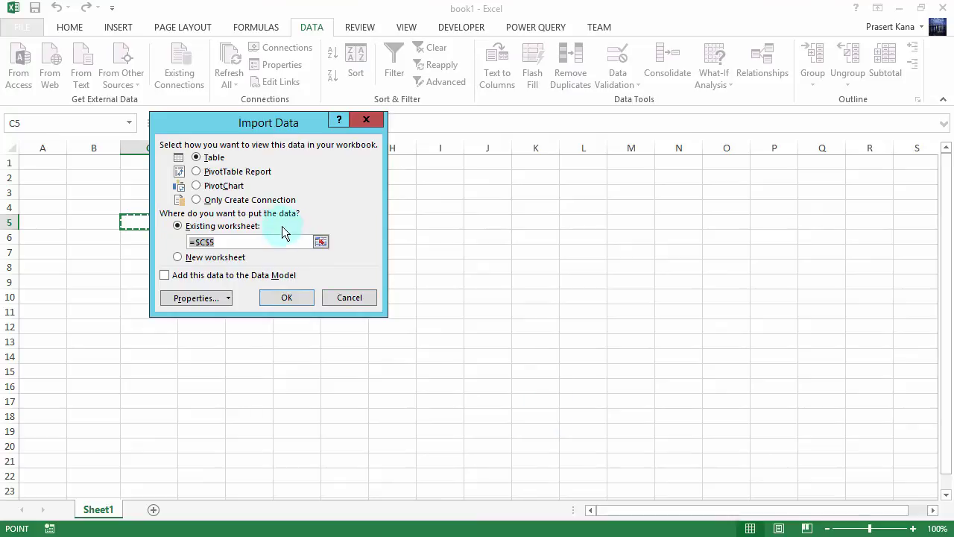
Import the Menu data as a table at cell B3 of book1, then close book1.
{"action": "left_click", "coordinate": [91, 193]}
{"action": "left_click", "coordinate": [291, 299]}
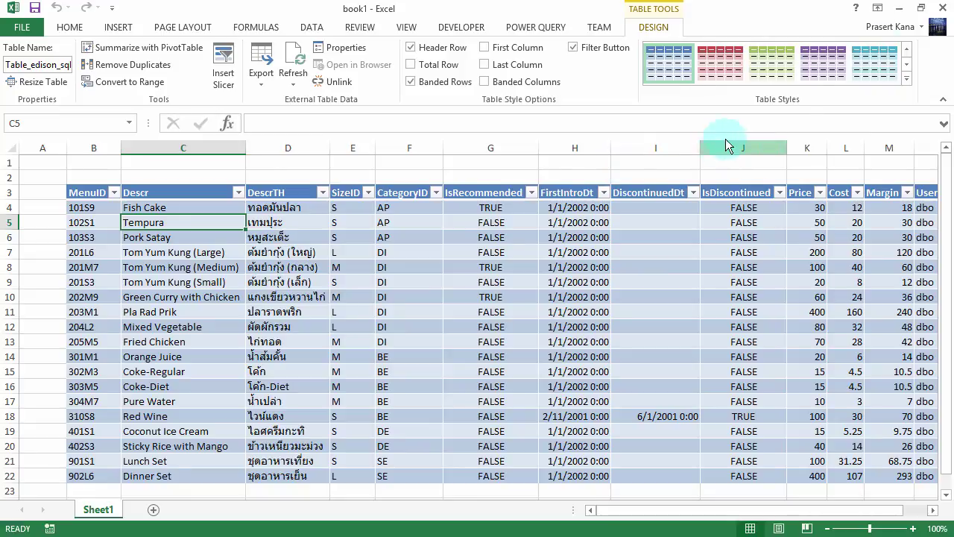
{"action": "left_click", "coordinate": [944, 7]}
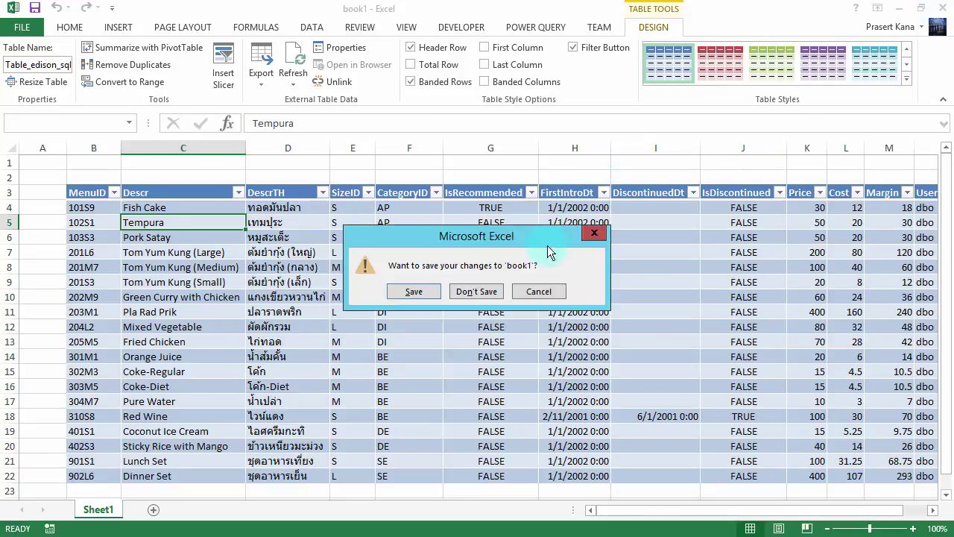
Discard book1 without saving and reopen test1.xlsx from the temp folder.
{"action": "left_click", "coordinate": [477, 289]}
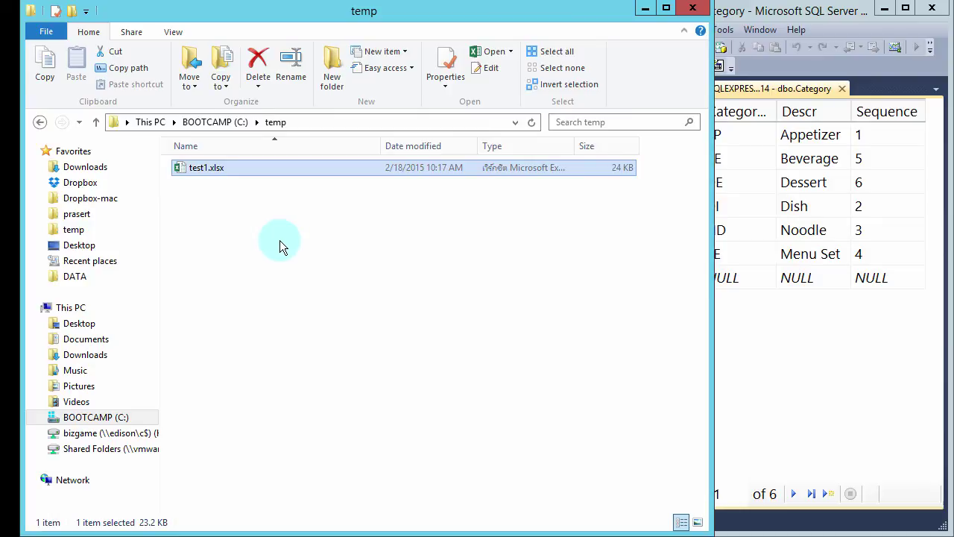
{"action": "double_click", "coordinate": [195, 171]}
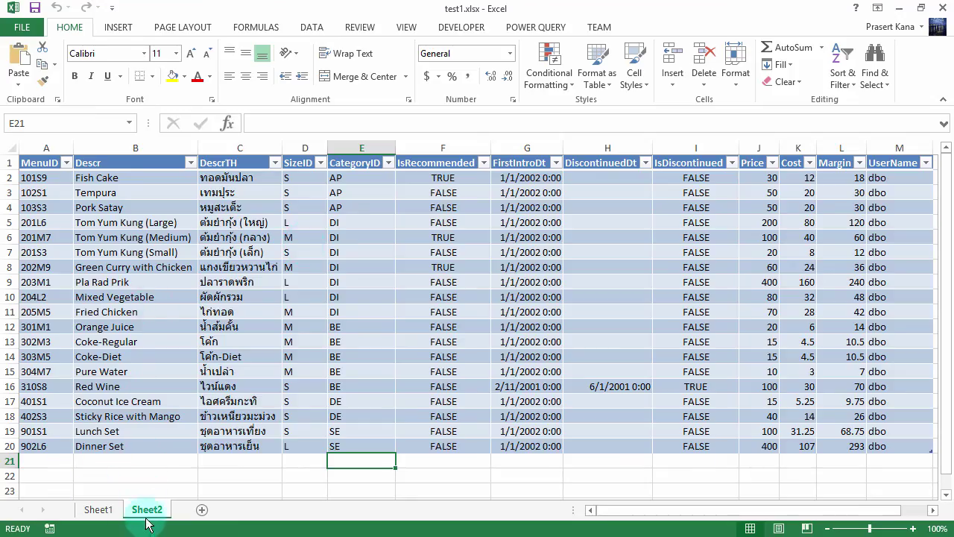
Check Sheet1's Category table, where DI reads Dish, then switch to SQL Server Management Studio.
{"action": "left_click", "coordinate": [100, 510]}
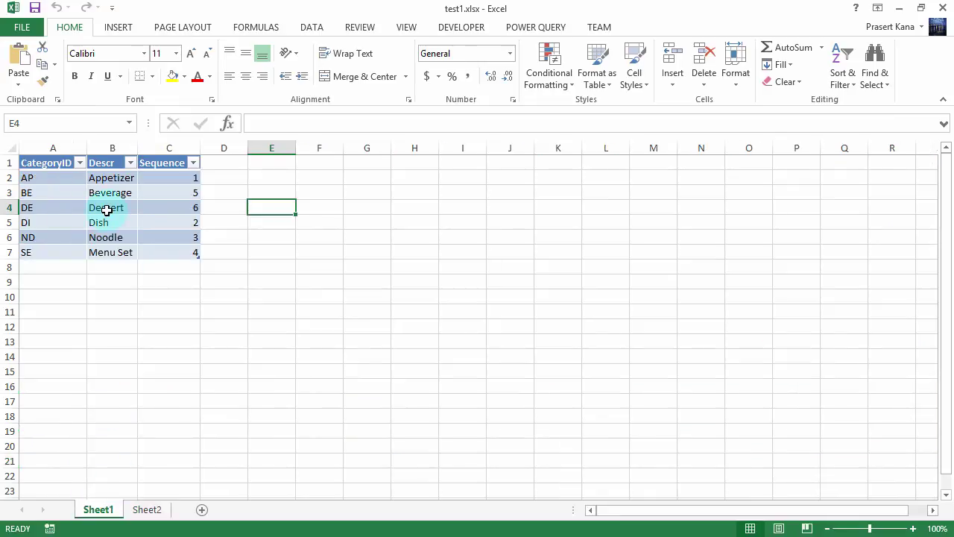
{"action": "left_click", "coordinate": [107, 211]}
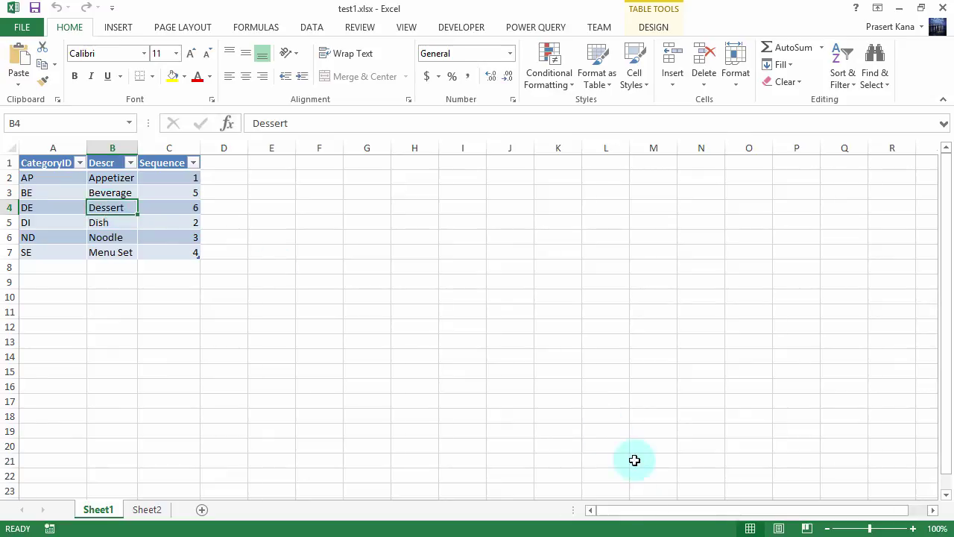
{"action": "left_click", "coordinate": [611, 530]}
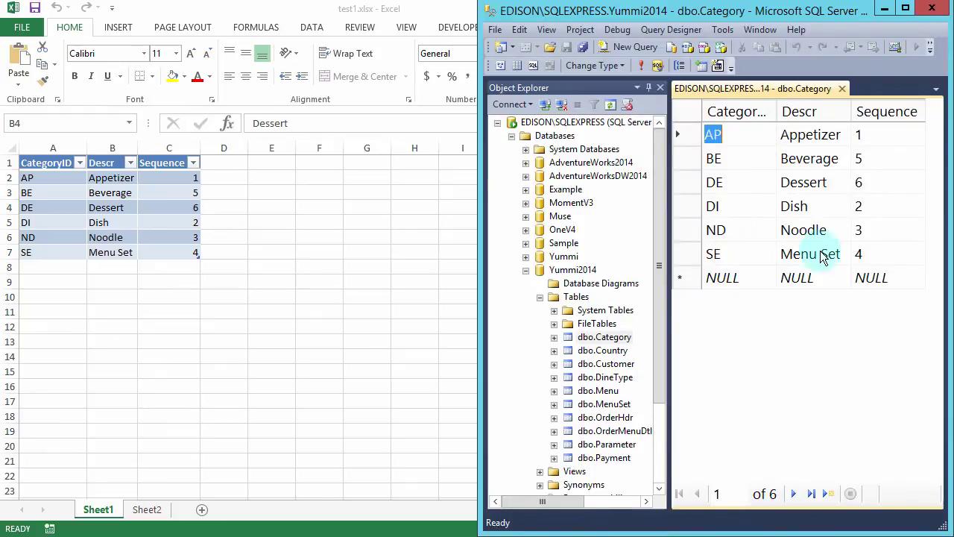
Change category DI's description to 'Main Dish' in the dbo.Category grid and commit it.
{"action": "left_click", "coordinate": [784, 207]}
{"action": "left_click", "coordinate": [782, 207]}
{"action": "type", "text": "Main"}
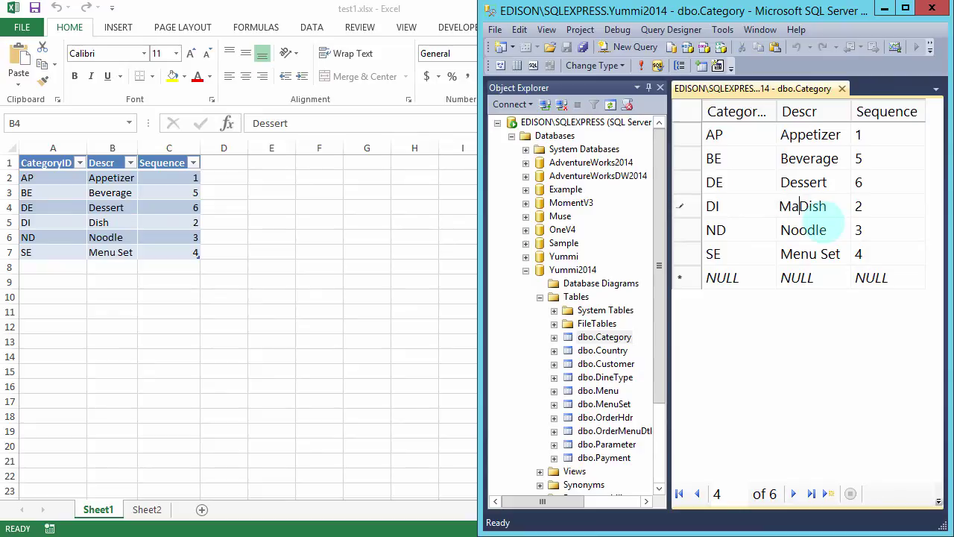
{"action": "key", "text": "ctrl+a"}
{"action": "key", "text": "BackSpace"}
{"action": "left_click", "coordinate": [810, 224]}
{"action": "left_click", "coordinate": [130, 210]}
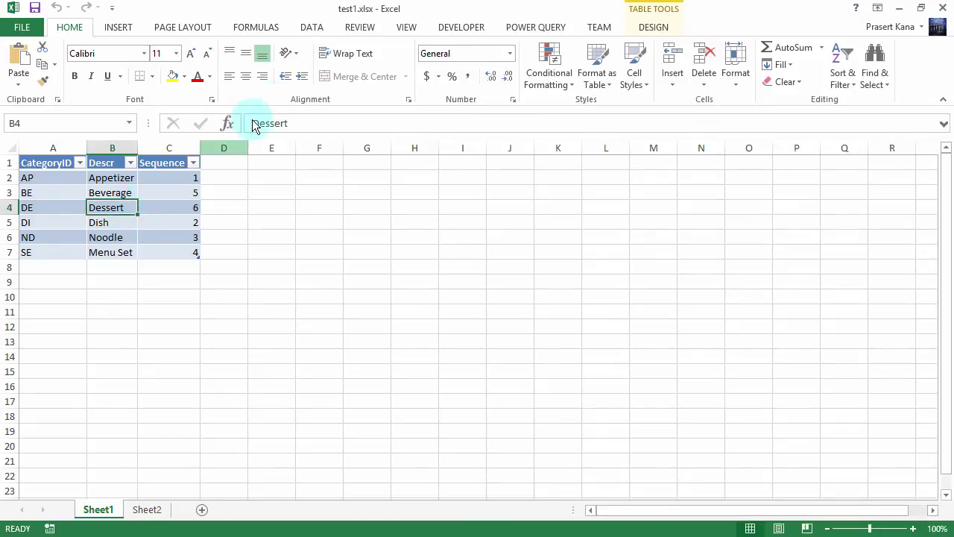
Refresh All so cell B5 shows Main Dish, then view Sheet2's Menu table.
{"action": "left_click", "coordinate": [306, 32]}
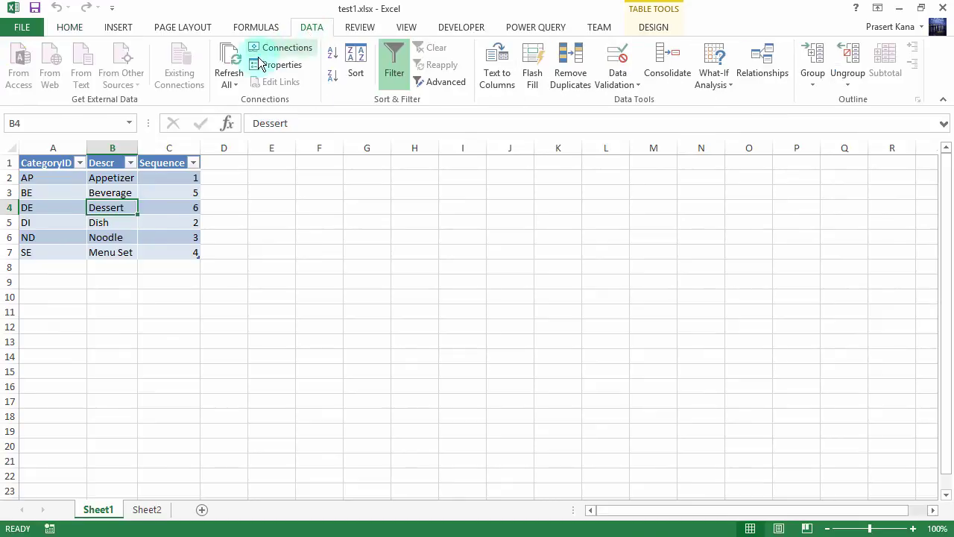
{"action": "left_click", "coordinate": [228, 56]}
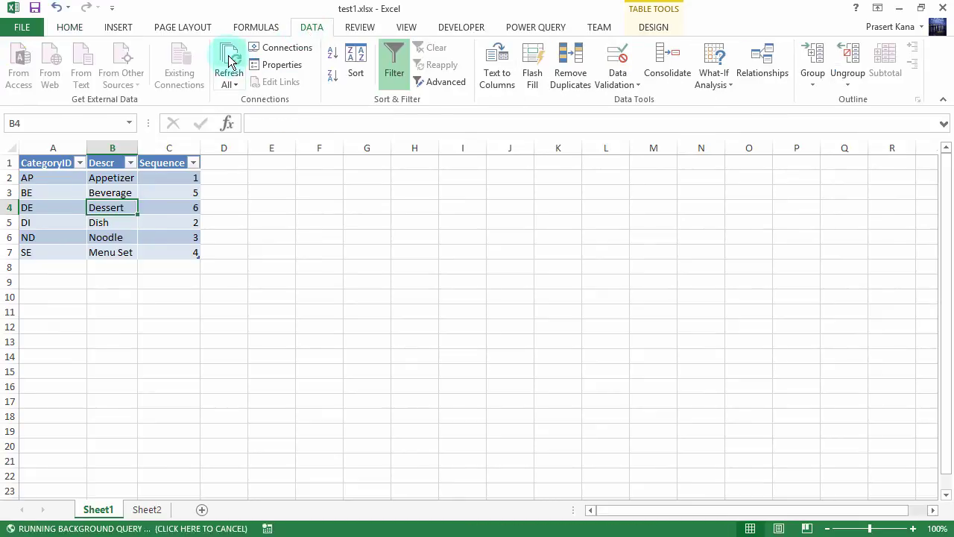
{"action": "left_click", "coordinate": [117, 222]}
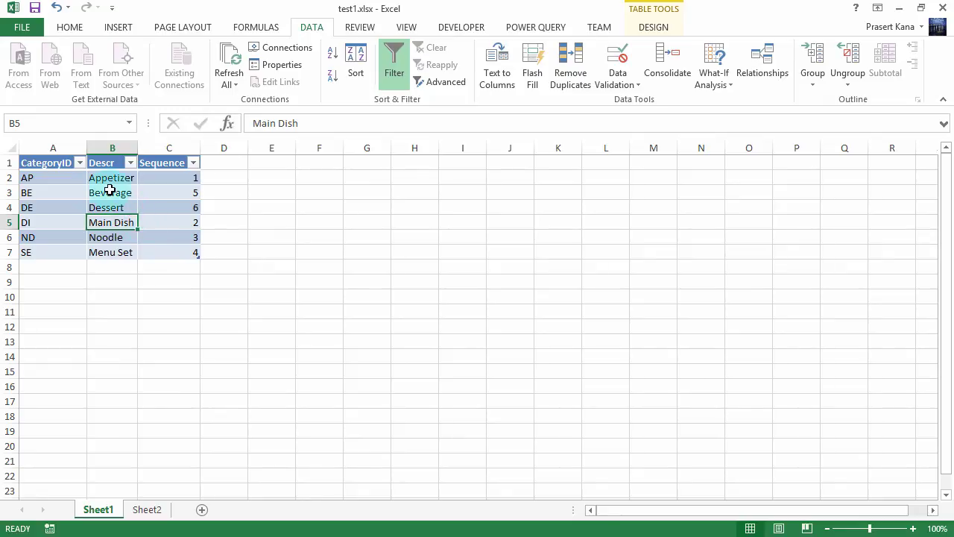
{"action": "left_click", "coordinate": [142, 510]}
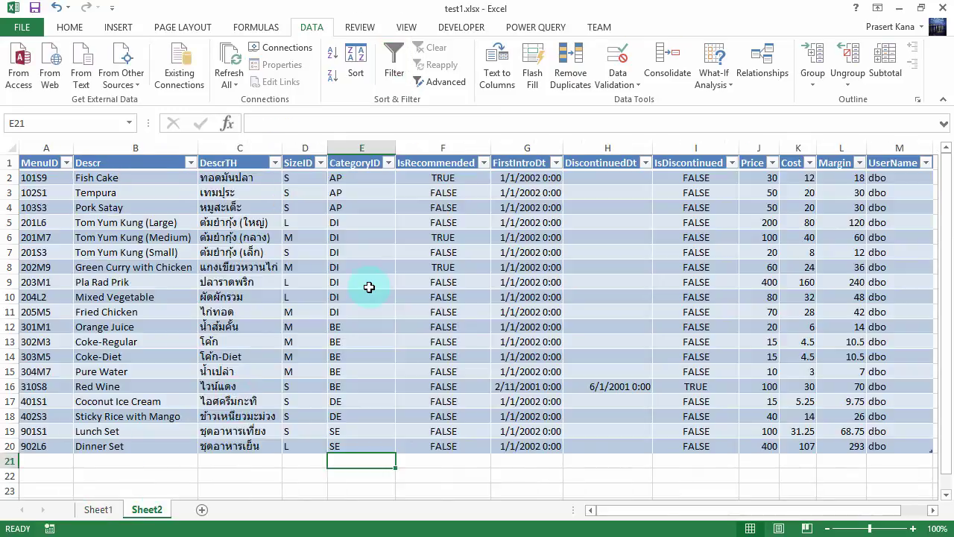